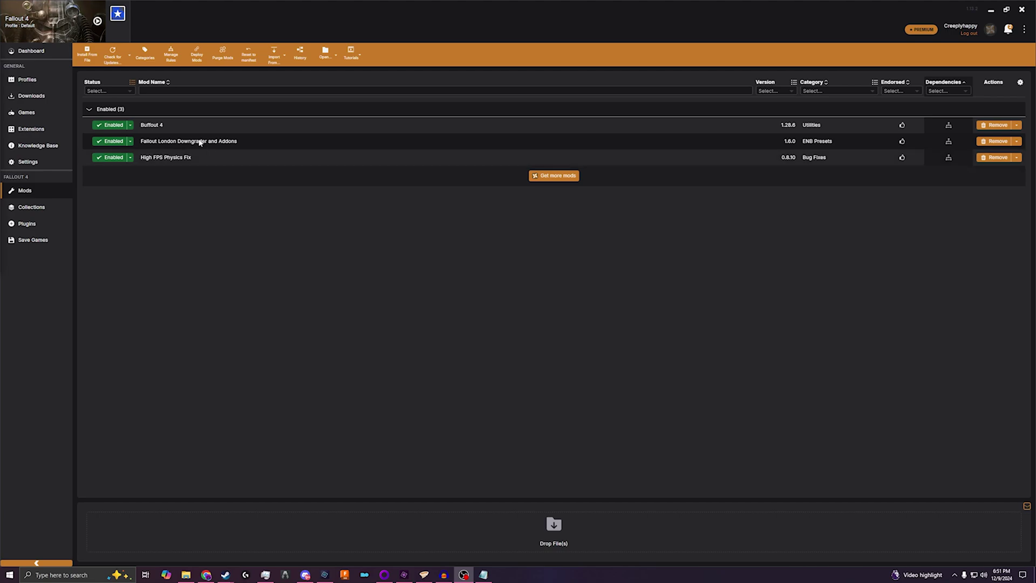
Browse Buffout 4's mod folder to F4SE\Plugins\Buffout4 and open config.toml for editing
{"action": "right_click", "coordinate": [167, 129]}
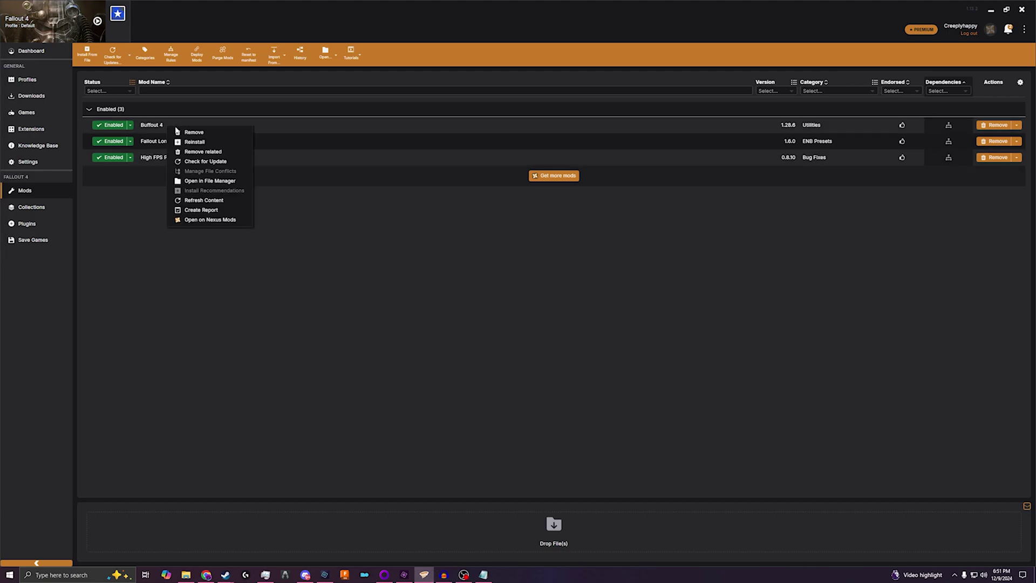
{"action": "left_click", "coordinate": [220, 181]}
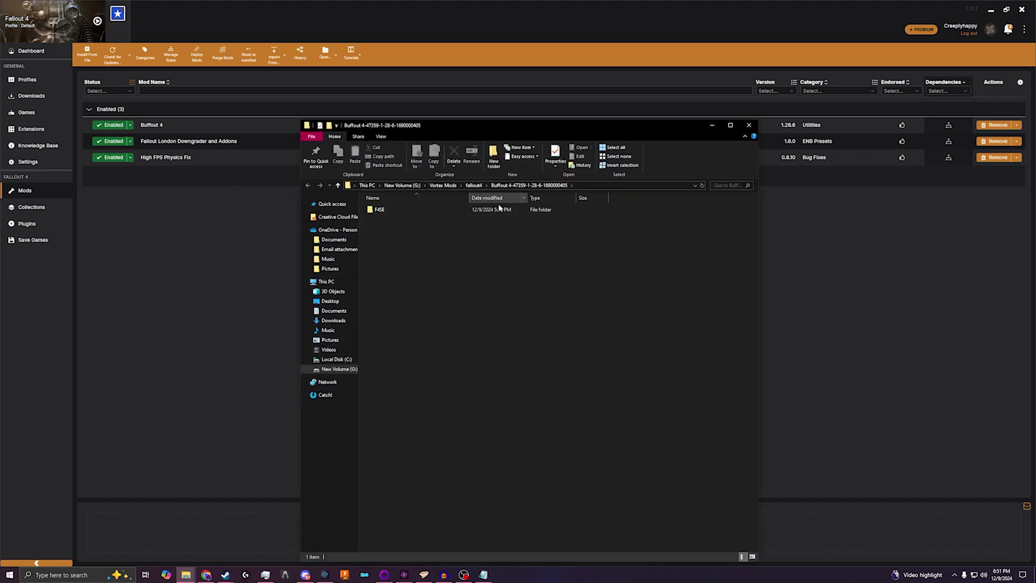
{"action": "double_click", "coordinate": [433, 212]}
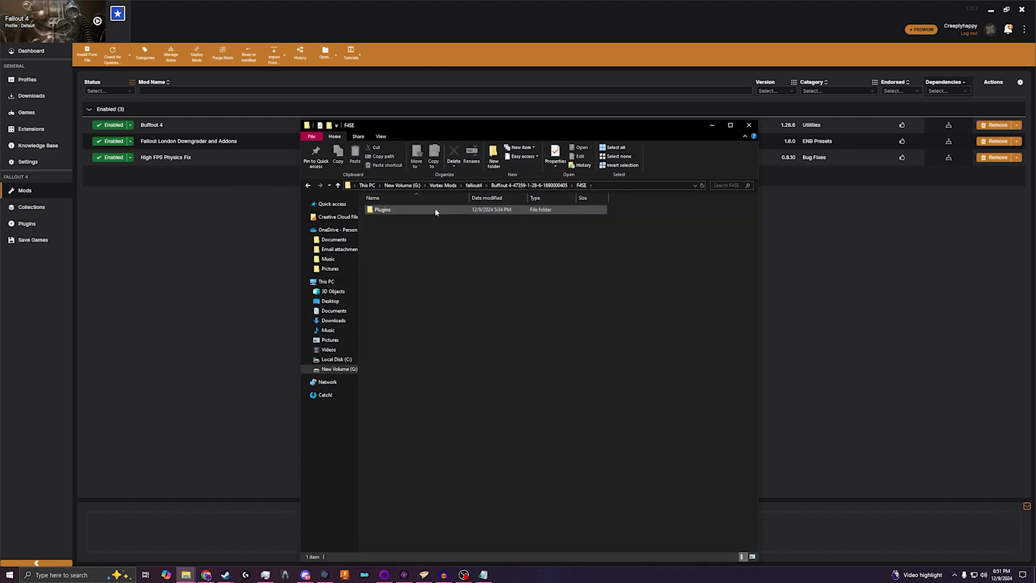
{"action": "double_click", "coordinate": [436, 211]}
{"action": "double_click", "coordinate": [437, 210]}
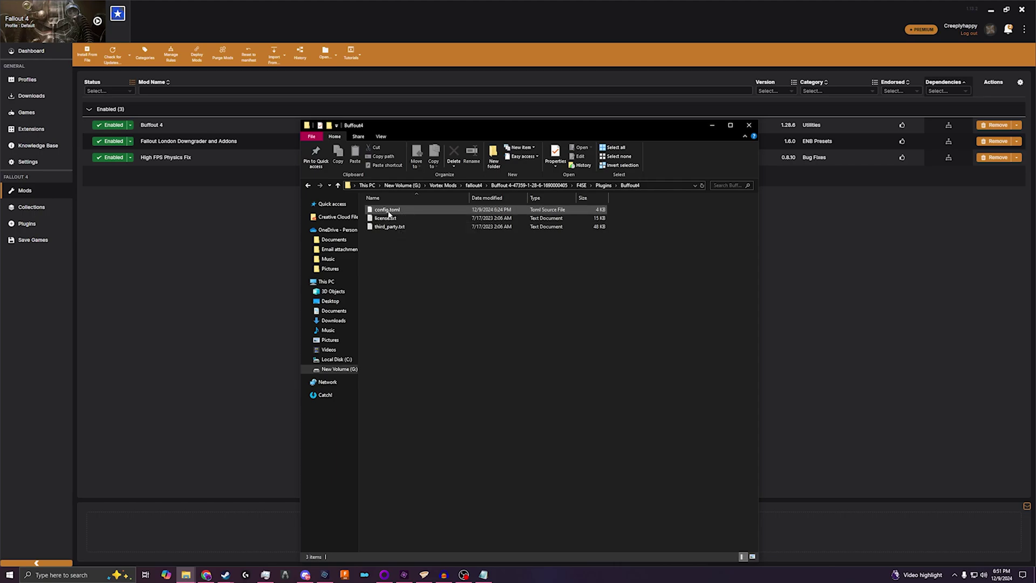
{"action": "double_click", "coordinate": [406, 211]}
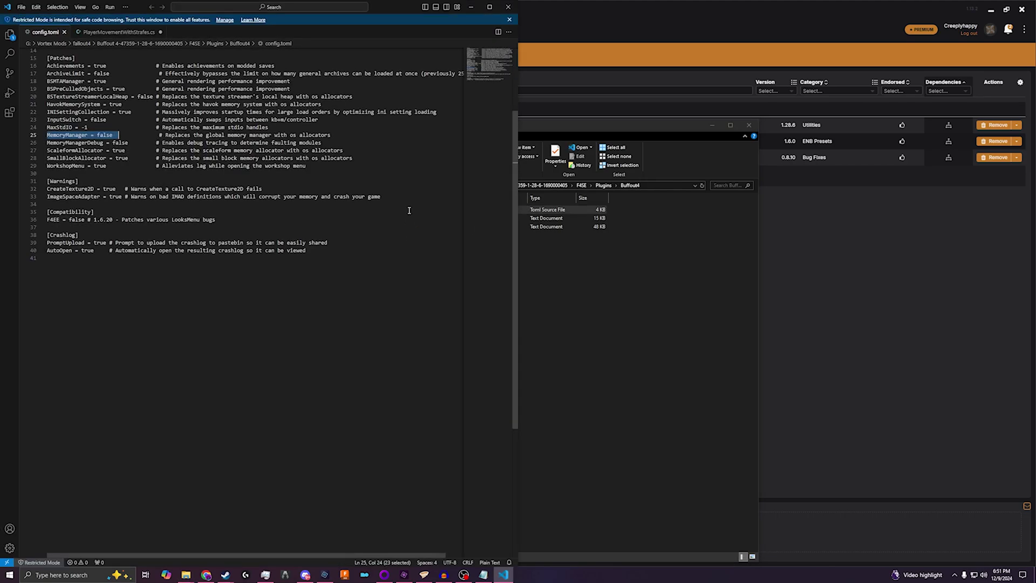
Highlight the MemoryManager = false line in config.toml, then close VS Code
{"action": "left_click_drag", "start_coordinate": [47, 135], "coordinate": [120, 135]}
{"action": "left_click", "coordinate": [510, 10]}
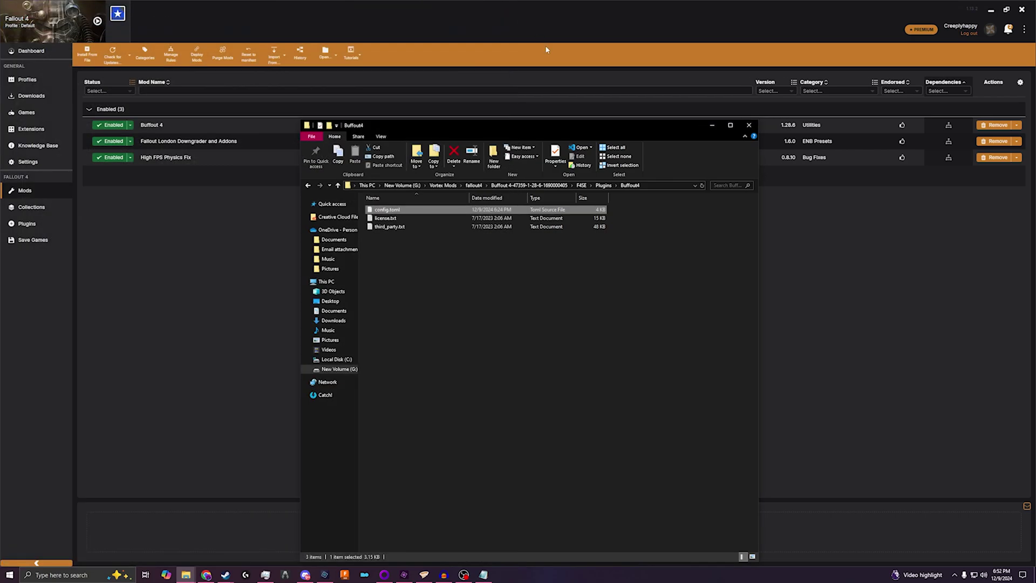
Close the Buffout4 folder, browse High FPS Physics Fix to F4SE\Plugins, and open HighFPSPhysicsFix.ini
{"action": "left_click", "coordinate": [748, 125]}
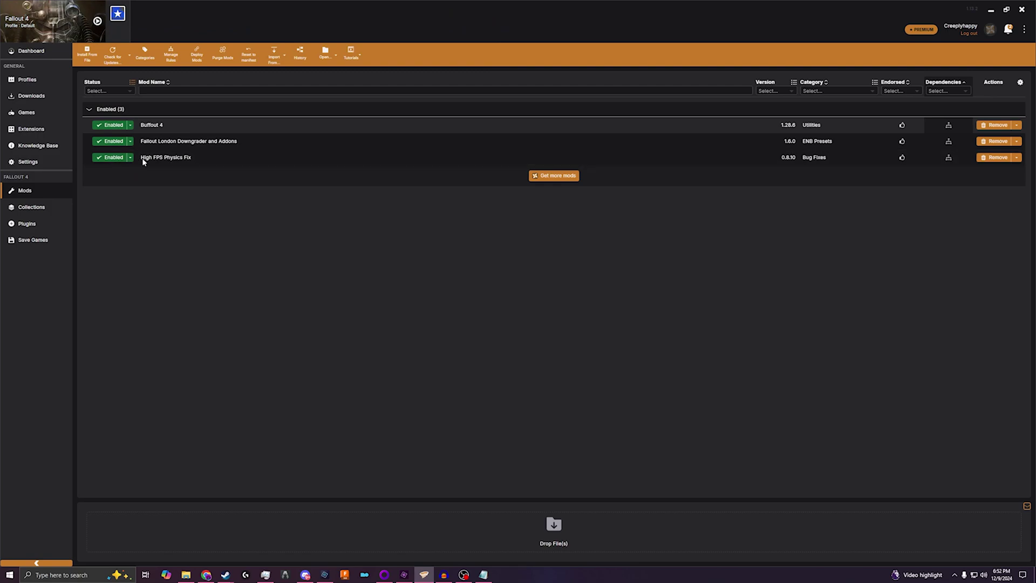
{"action": "right_click", "coordinate": [207, 157]}
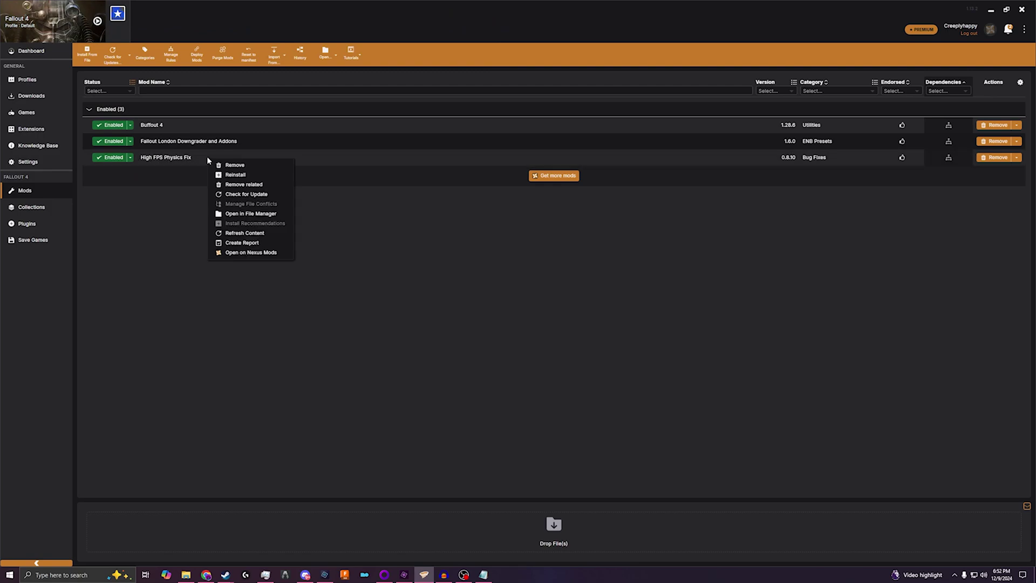
{"action": "left_click", "coordinate": [250, 213]}
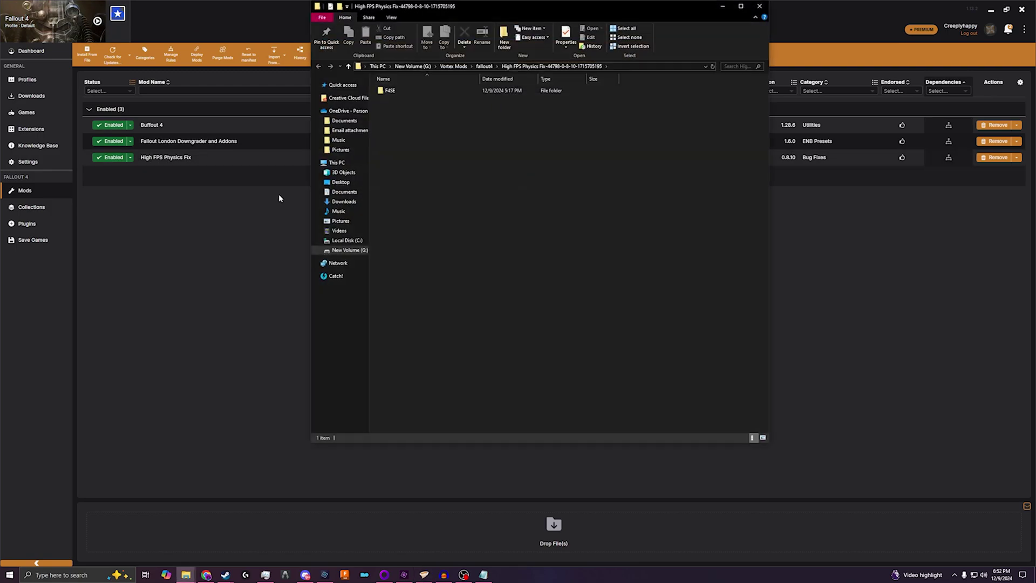
{"action": "double_click", "coordinate": [388, 92]}
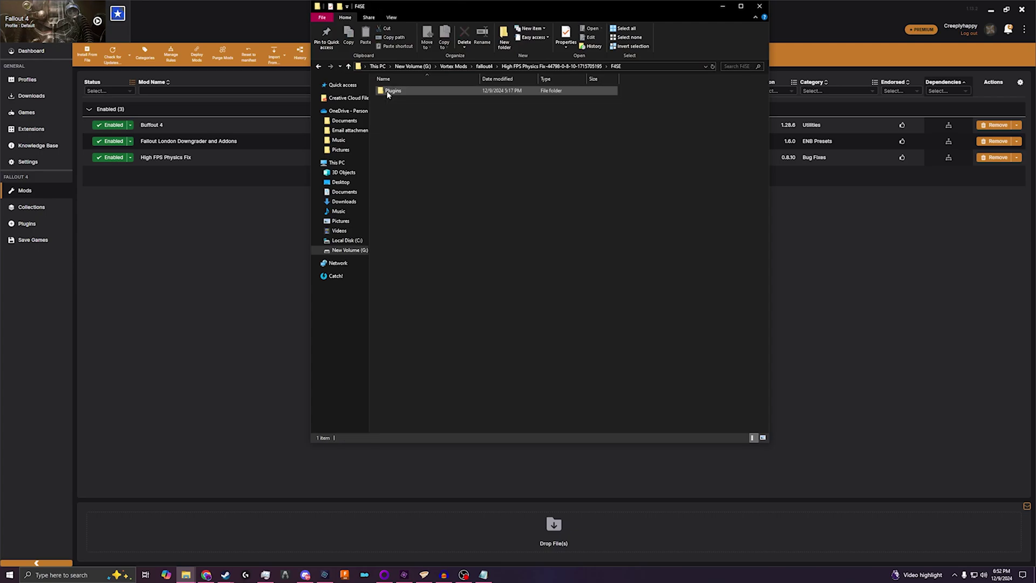
{"action": "double_click", "coordinate": [393, 92]}
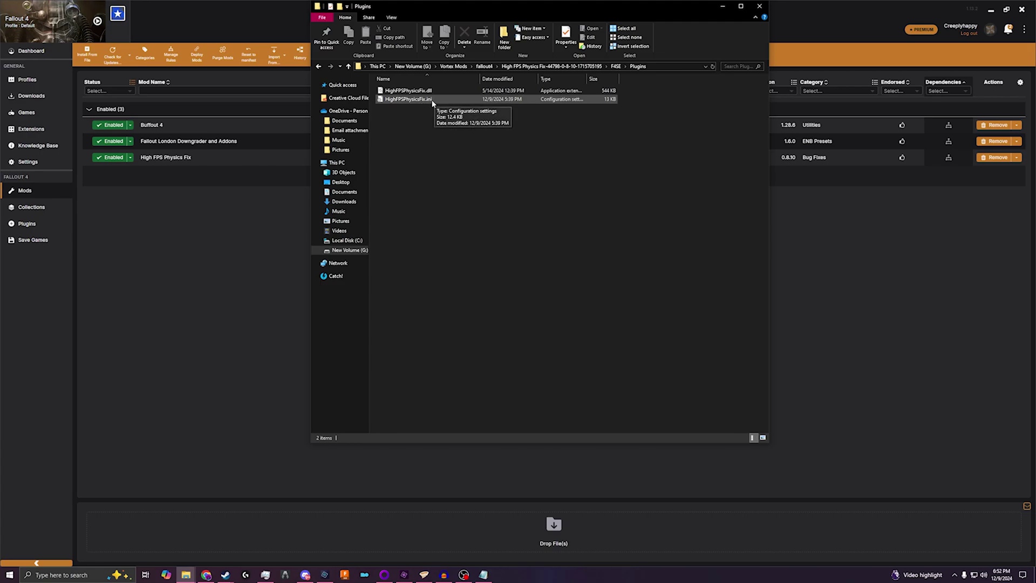
{"action": "double_click", "coordinate": [447, 100]}
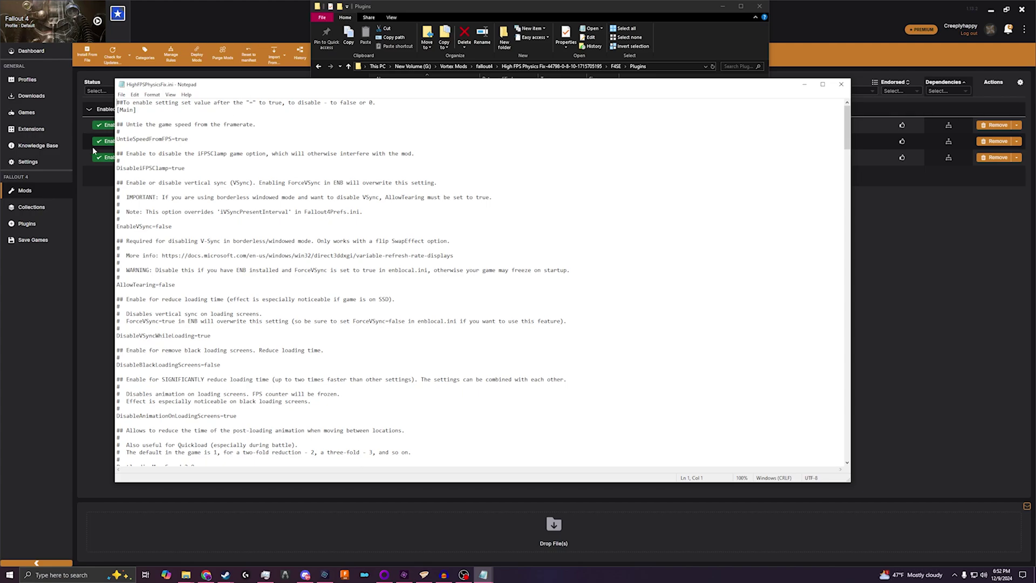
{"action": "left_click_drag", "start_coordinate": [116, 138], "coordinate": [192, 139]}
{"action": "left_click", "coordinate": [196, 139]}
{"action": "mouse_move", "coordinate": [194, 140]}
{"action": "left_mouse_down"}
{"action": "mouse_move", "coordinate": [116, 139]}
{"action": "mouse_move", "coordinate": [201, 168]}
{"action": "left_mouse_up"}
{"action": "left_click", "coordinate": [140, 167]}
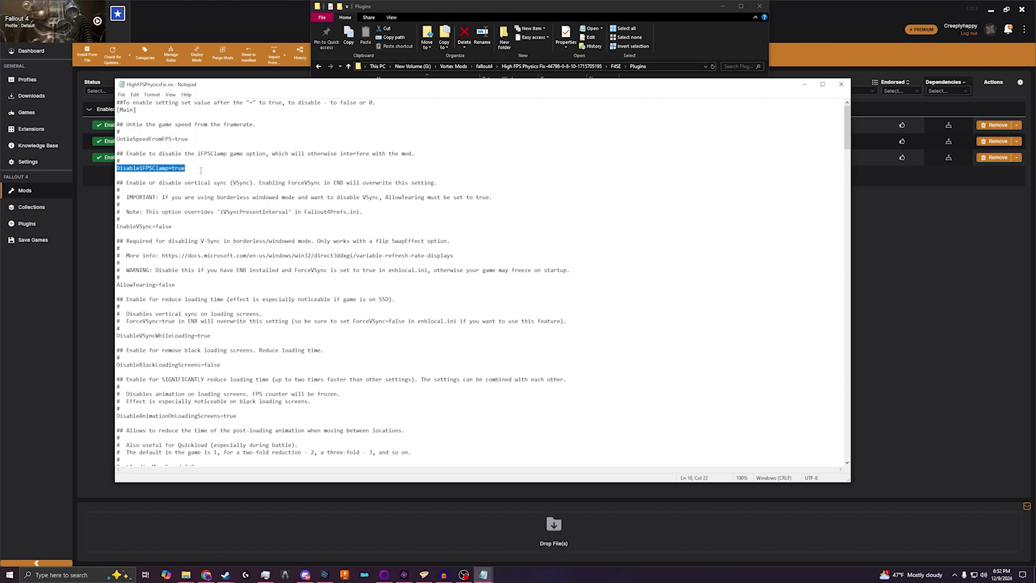
{"action": "left_click", "coordinate": [191, 169]}
{"action": "left_click_drag", "start_coordinate": [118, 228], "coordinate": [188, 229]}
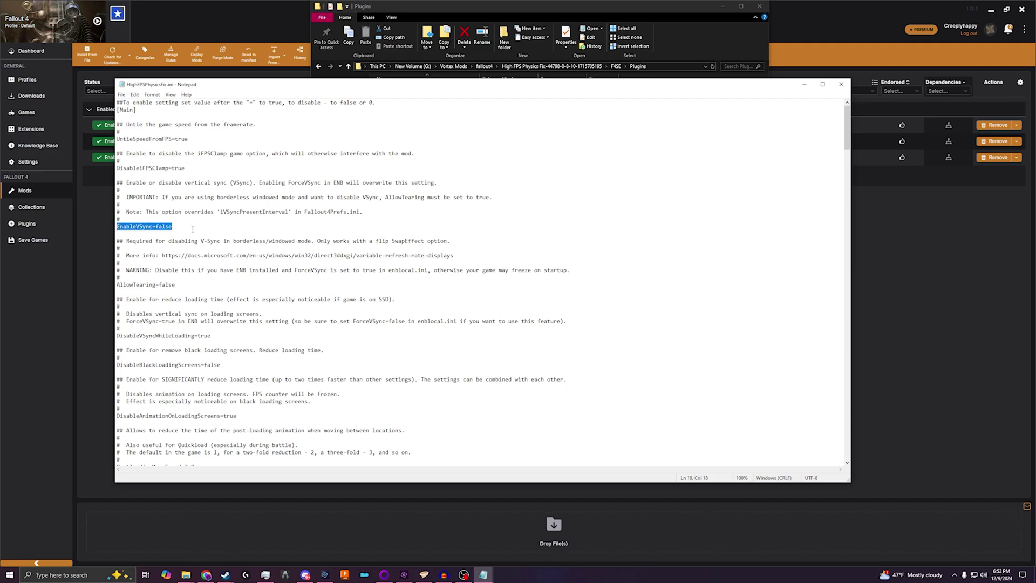
{"action": "left_click_drag", "start_coordinate": [116, 285], "coordinate": [191, 288]}
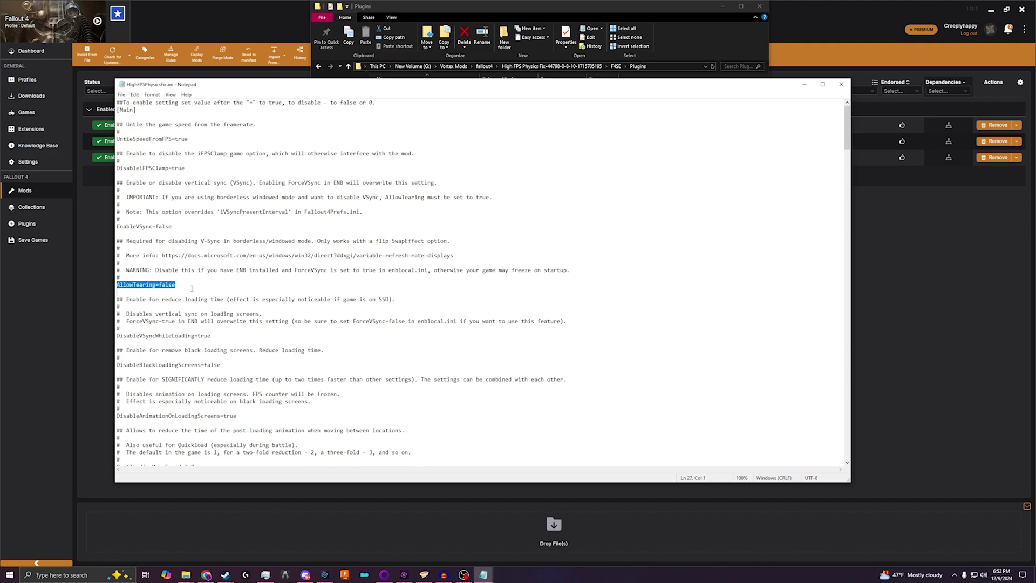
{"action": "scroll", "coordinate": [180, 286], "scroll_direction": "down", "scroll_amount": 2}
{"action": "scroll", "coordinate": [135, 290], "scroll_direction": "down", "scroll_amount": 2}
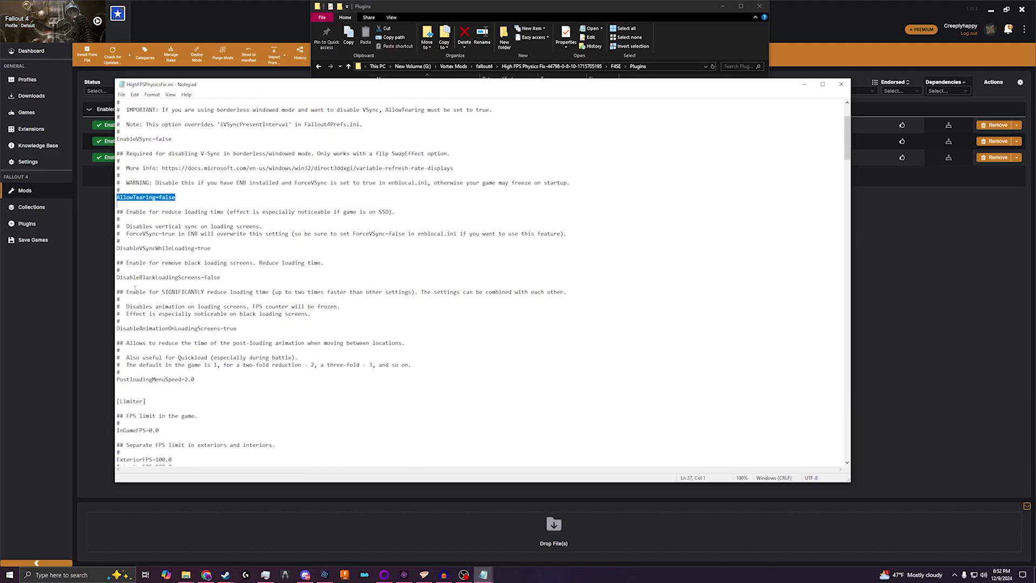
{"action": "left_click_drag", "start_coordinate": [117, 248], "coordinate": [178, 253]}
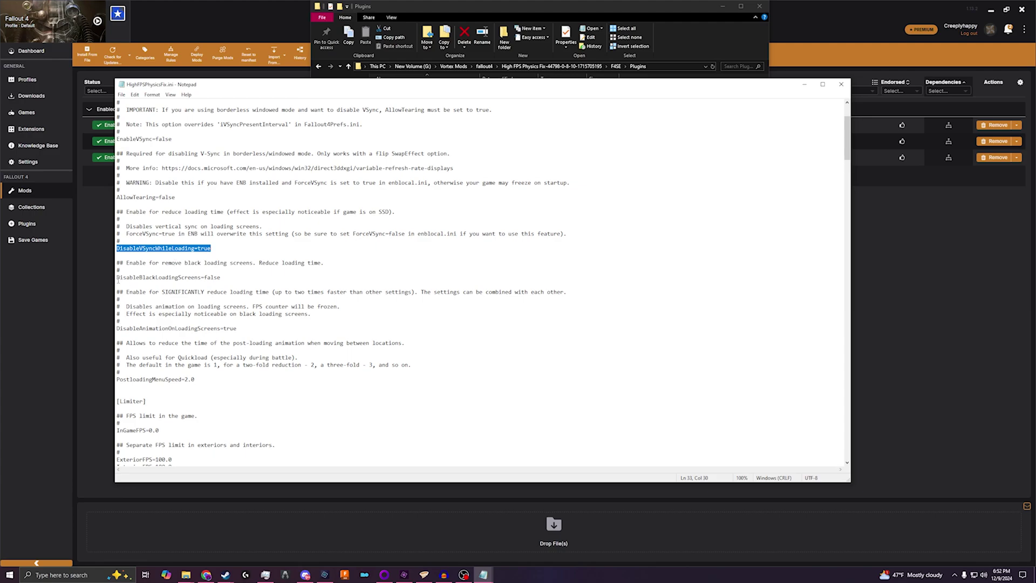
{"action": "left_click_drag", "start_coordinate": [119, 282], "coordinate": [231, 279]}
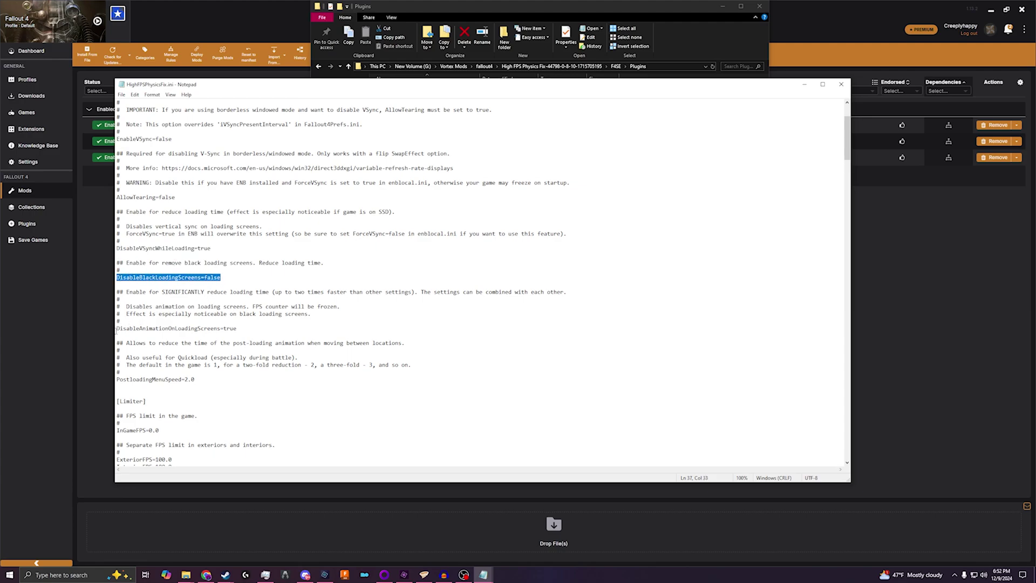
{"action": "left_click_drag", "start_coordinate": [117, 328], "coordinate": [250, 328]}
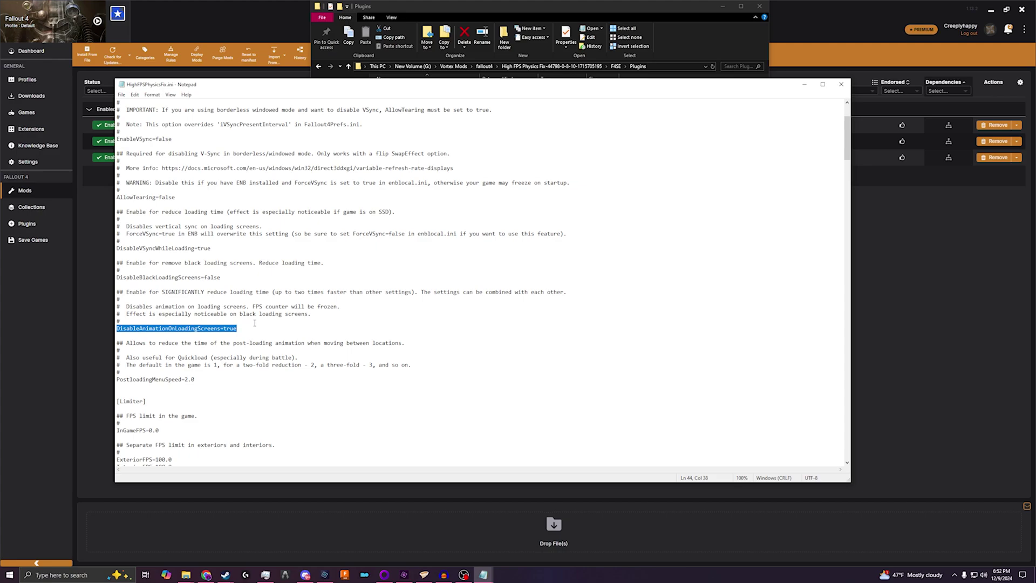
{"action": "scroll", "coordinate": [254, 322], "scroll_direction": "down", "scroll_amount": 1}
{"action": "left_click", "coordinate": [122, 336]}
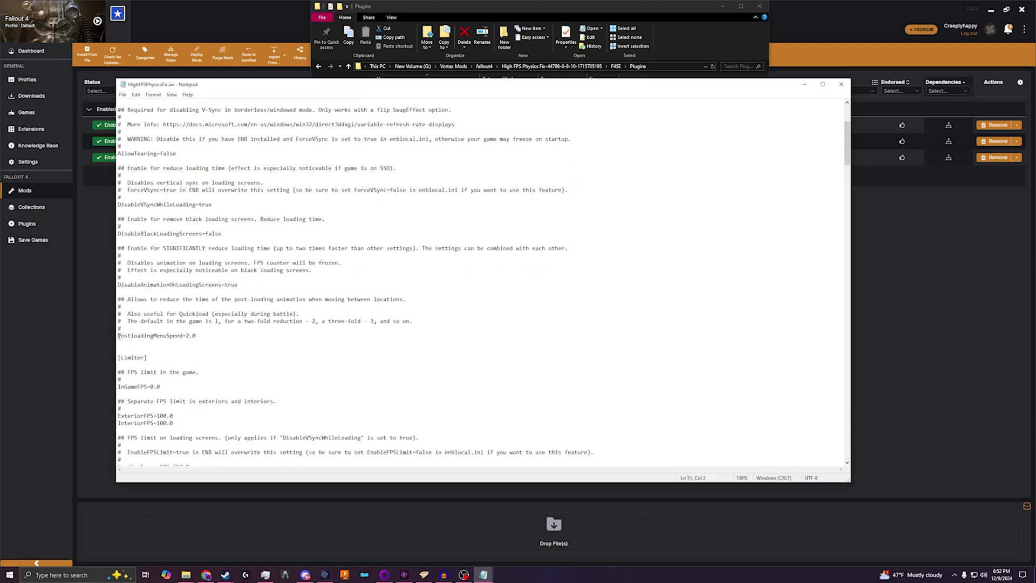
{"action": "left_click_drag", "start_coordinate": [119, 335], "coordinate": [208, 341]}
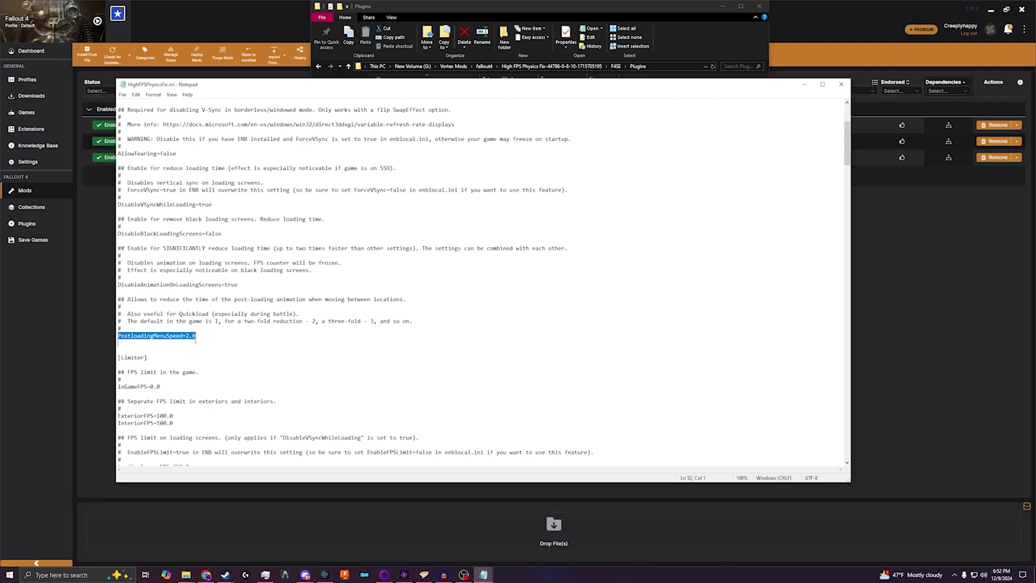
{"action": "scroll", "coordinate": [136, 353], "scroll_direction": "down", "scroll_amount": 2}
{"action": "scroll", "coordinate": [129, 294], "scroll_direction": "down", "scroll_amount": 1}
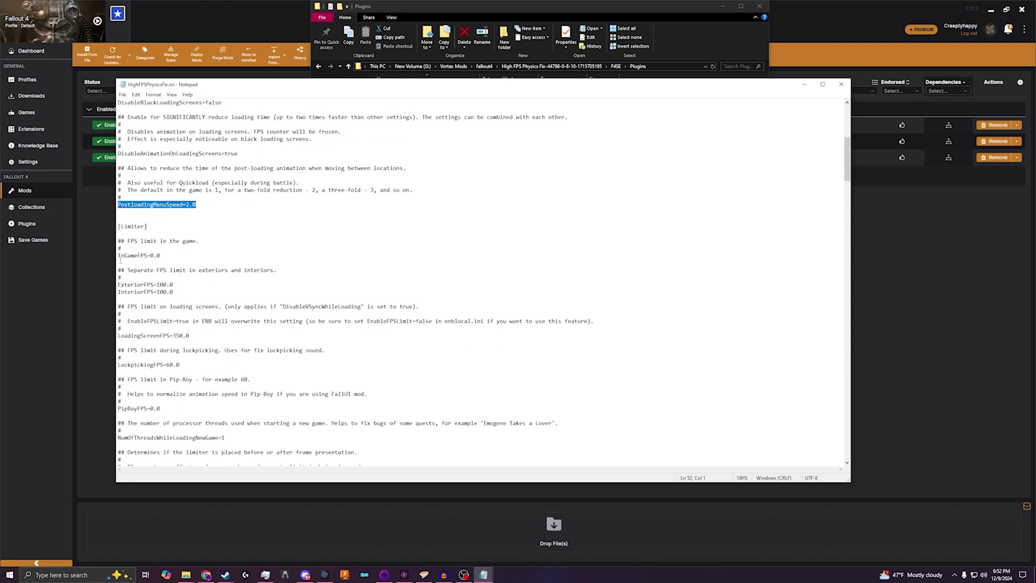
Highlight the FPS limits: InGame 0.0, Exterior 100.0, Interior 100.0, LoadingScreen 350.0, Lockpicking 60.0
{"action": "left_click_drag", "start_coordinate": [118, 255], "coordinate": [173, 257]}
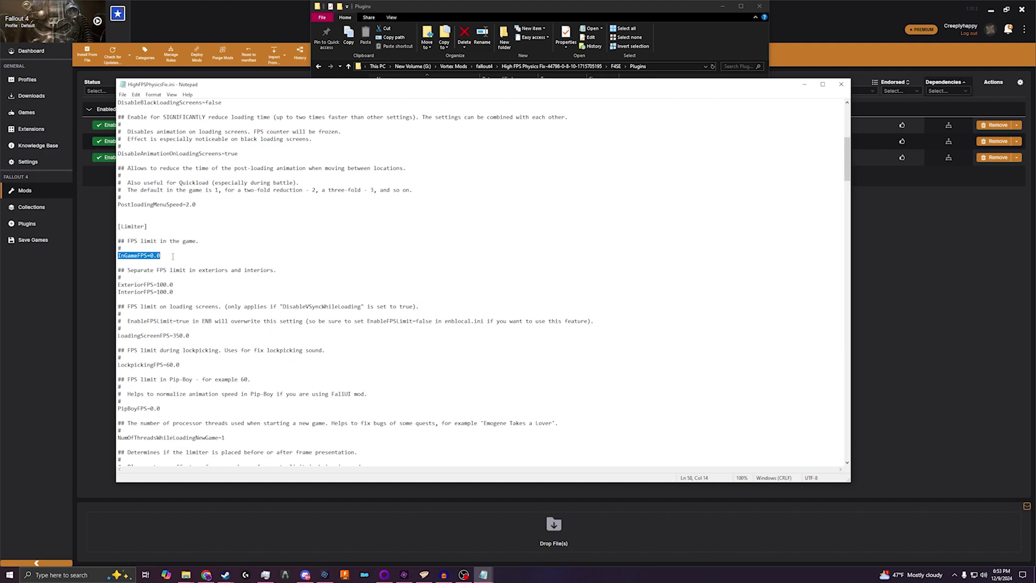
{"action": "left_click_drag", "start_coordinate": [119, 284], "coordinate": [192, 283]}
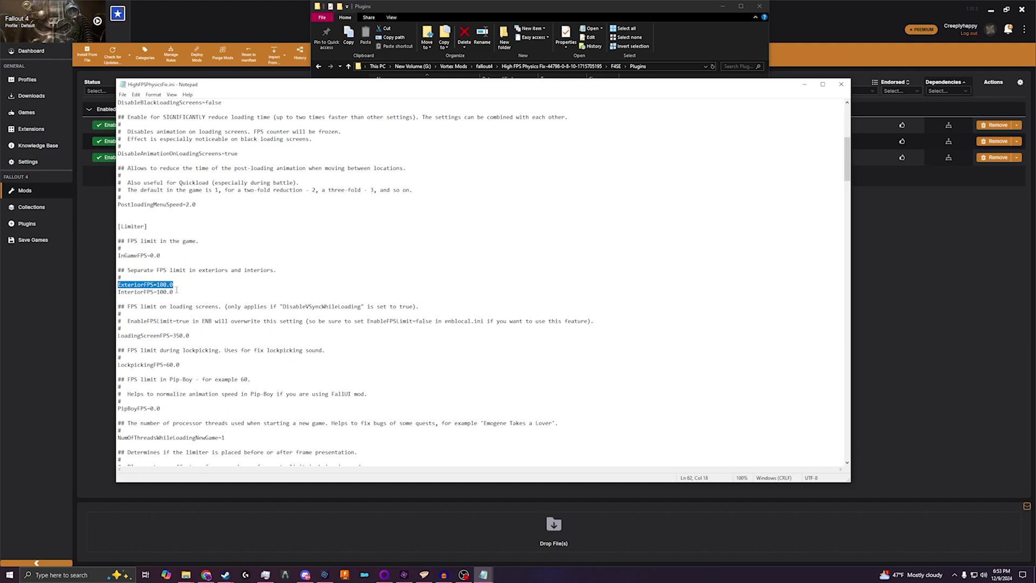
{"action": "left_click_drag", "start_coordinate": [119, 291], "coordinate": [183, 293]}
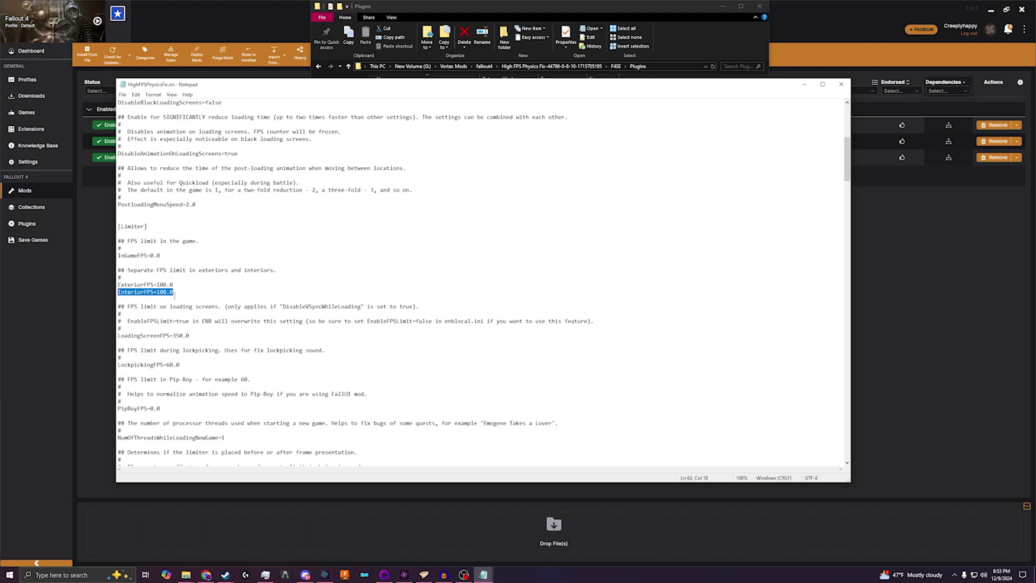
{"action": "left_click_drag", "start_coordinate": [118, 335], "coordinate": [202, 332]}
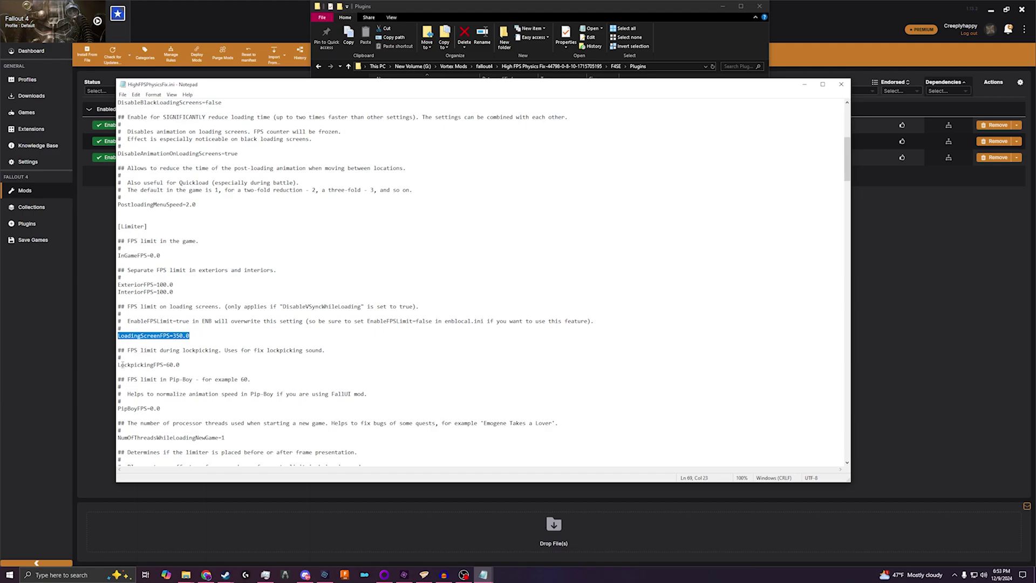
{"action": "left_click_drag", "start_coordinate": [118, 364], "coordinate": [179, 364]}
{"action": "left_click", "coordinate": [182, 364]}
{"action": "scroll", "coordinate": [185, 350], "scroll_direction": "down", "scroll_amount": 3}
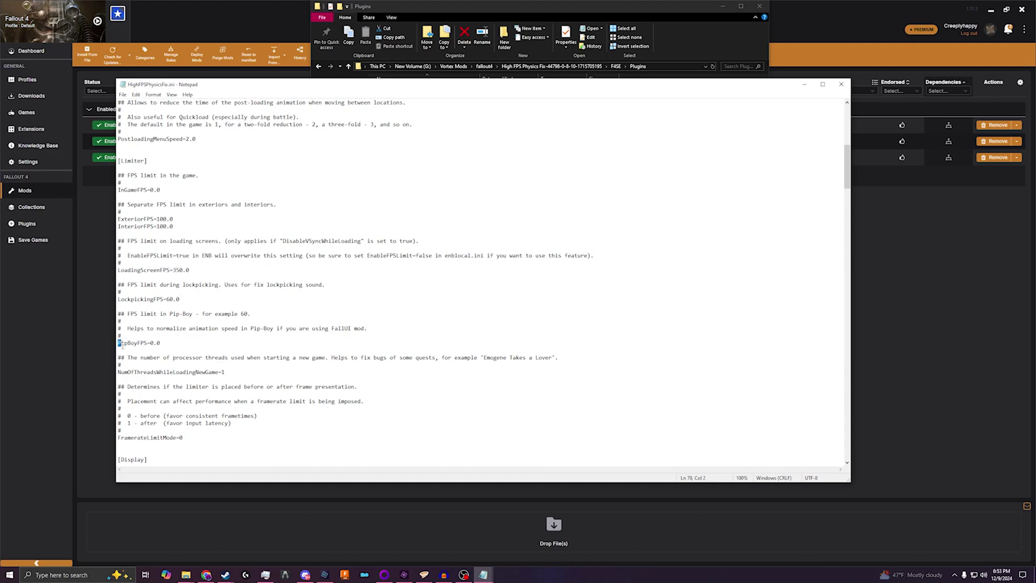
Highlight PipBoyFPS 0.0, NumOfThreadsWhileLoadingNewGame 1 and FramerateLimitMode 0, then close Notepad
{"action": "left_click_drag", "start_coordinate": [118, 343], "coordinate": [174, 347]}
{"action": "left_click_drag", "start_coordinate": [118, 372], "coordinate": [195, 373]}
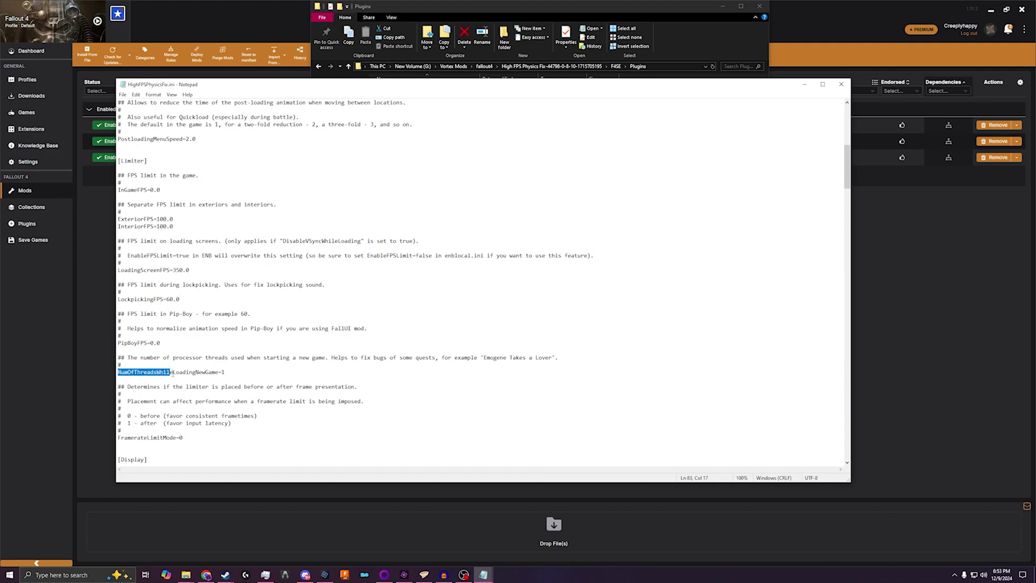
{"action": "left_click_drag", "start_coordinate": [195, 373], "coordinate": [226, 374]}
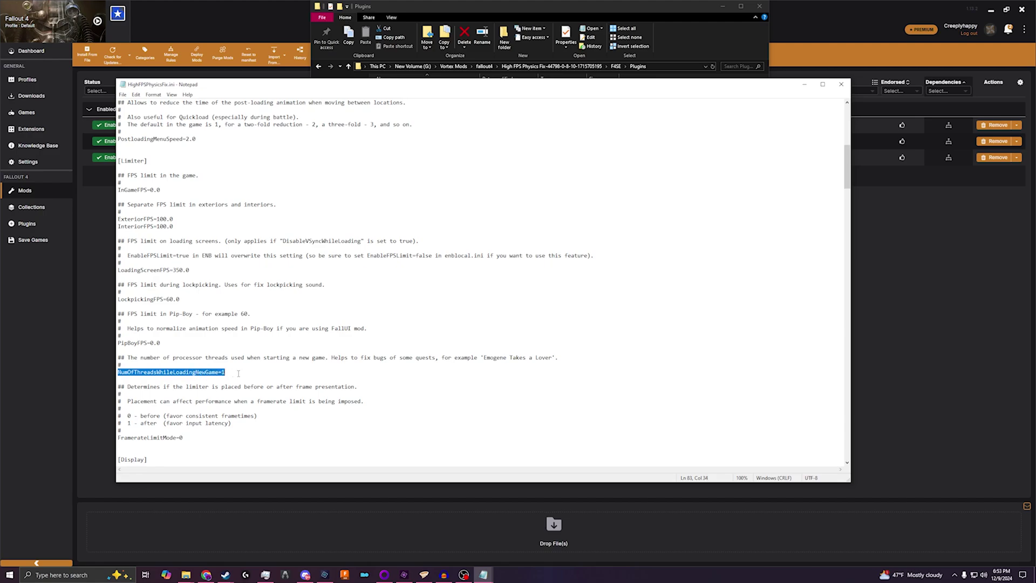
{"action": "scroll", "coordinate": [184, 385], "scroll_direction": "down", "scroll_amount": 2}
{"action": "left_click_drag", "start_coordinate": [119, 394], "coordinate": [195, 393]}
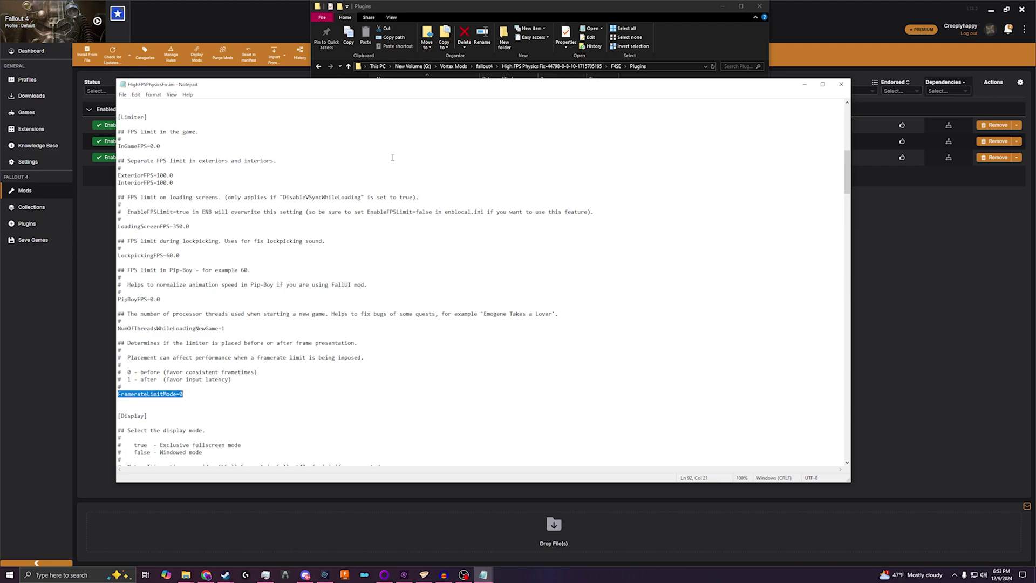
{"action": "left_click", "coordinate": [840, 84]}
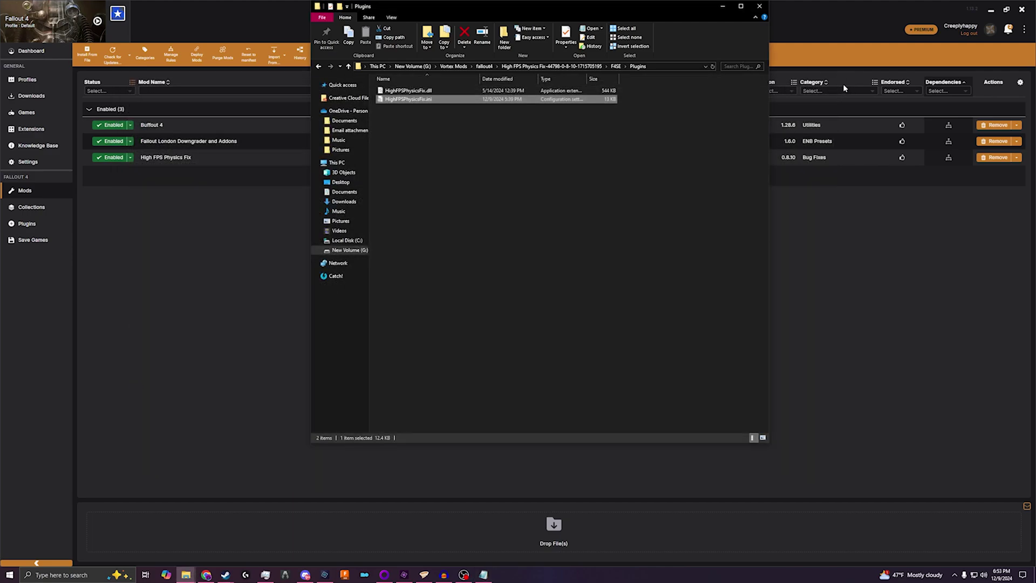
Close the High FPS Physics Fix Plugins folder window
{"action": "left_click", "coordinate": [759, 7]}
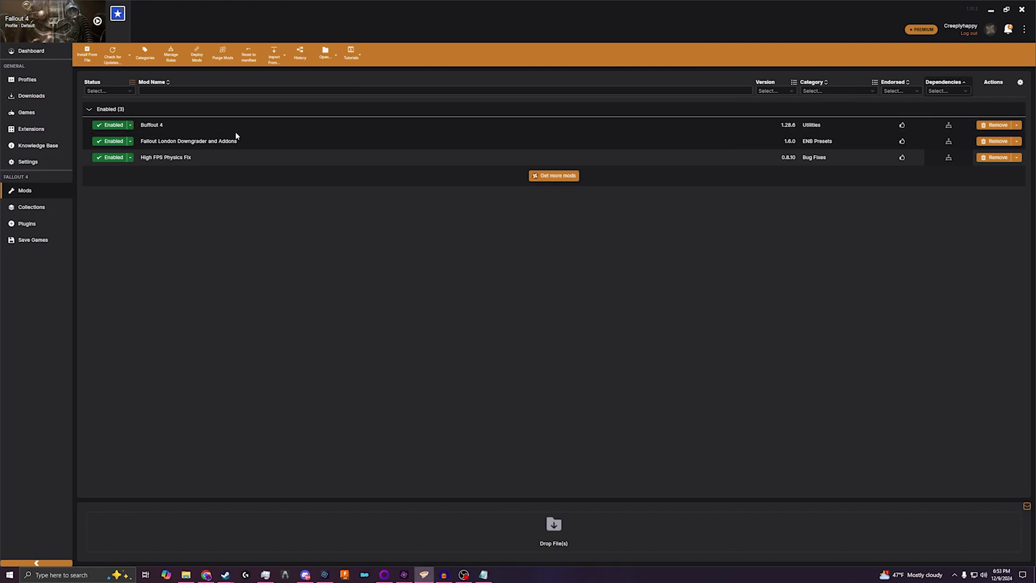